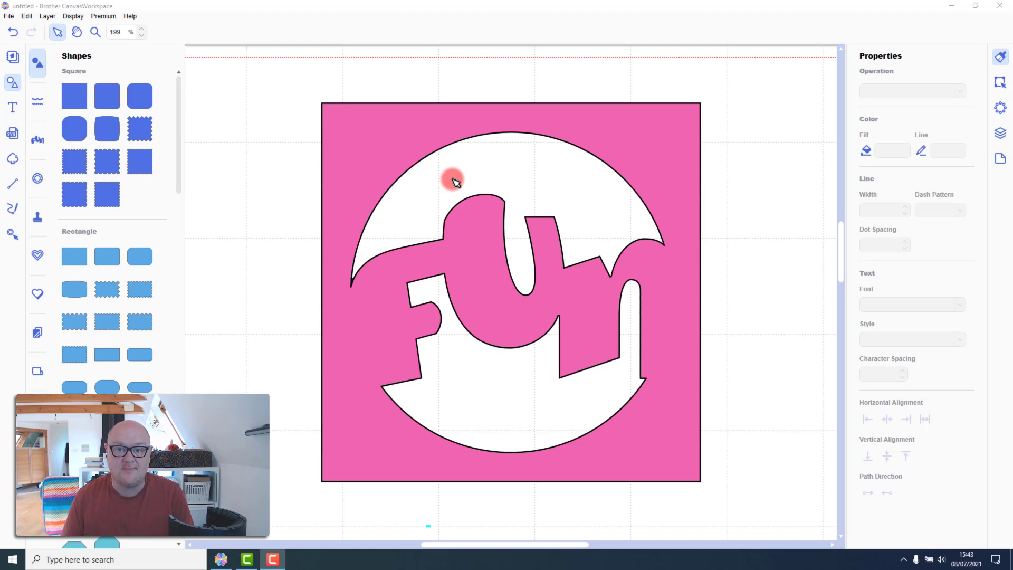
Delete the finished example design and zoom to show the whole mat.
click(421, 140)
key(Delete)
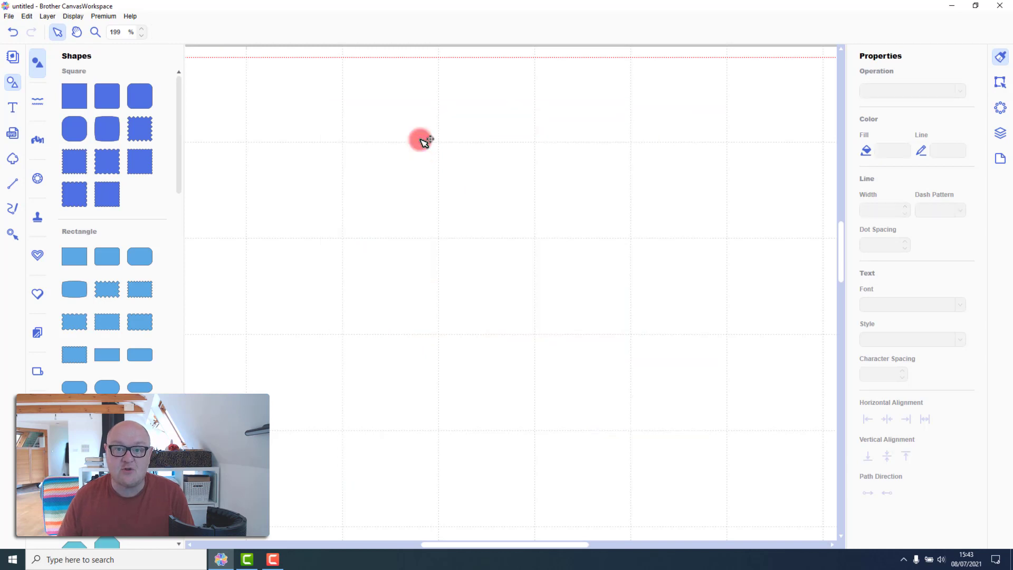
click(73, 16)
click(91, 49)
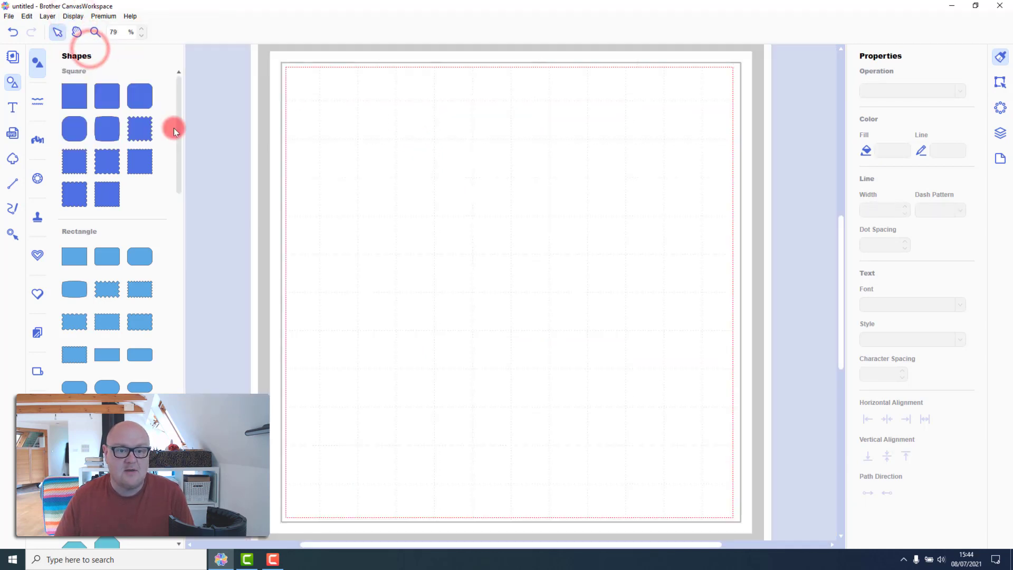
Place a square and an overlapping circle on the empty mat.
drag(80, 101, 471, 178)
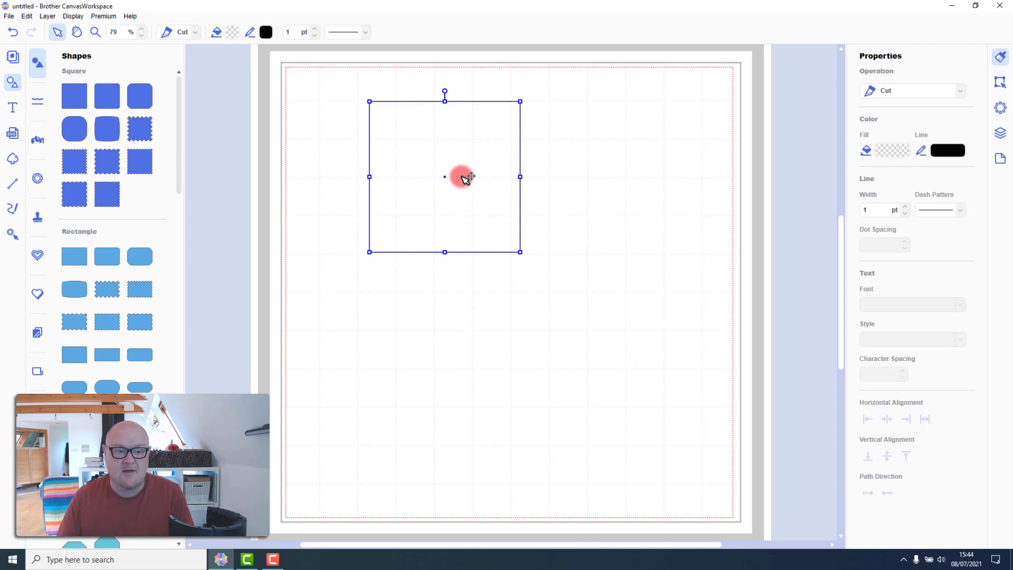
drag(177, 119, 176, 237)
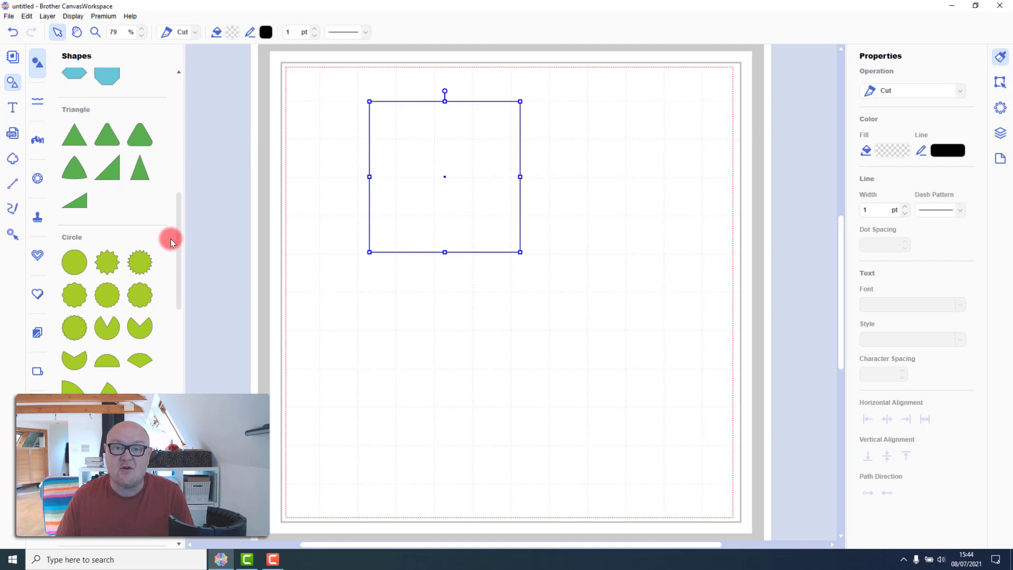
drag(75, 262, 484, 240)
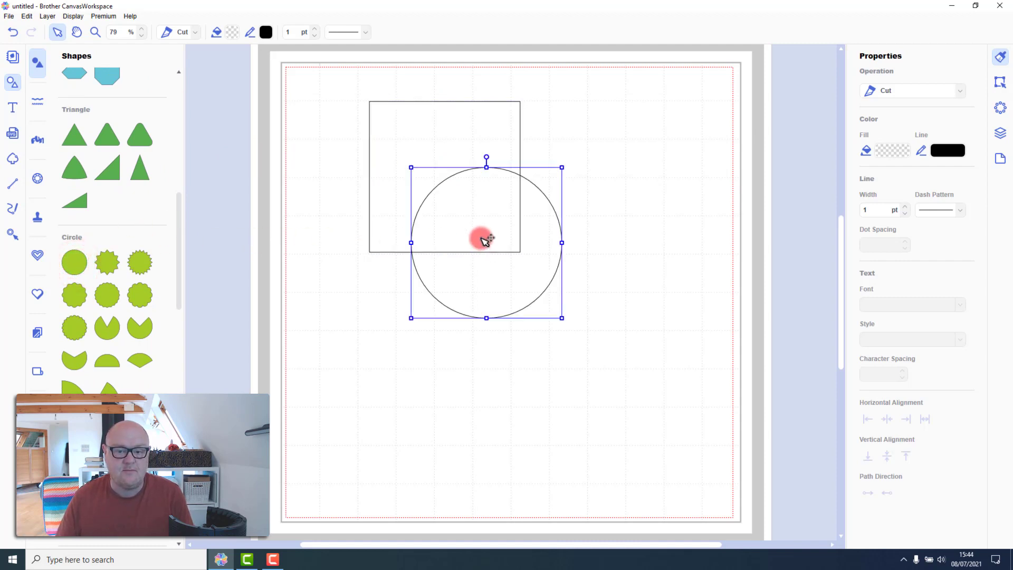
Add the Fun design from Words, shrink it, and move it over the circle's bottom.
click(38, 142)
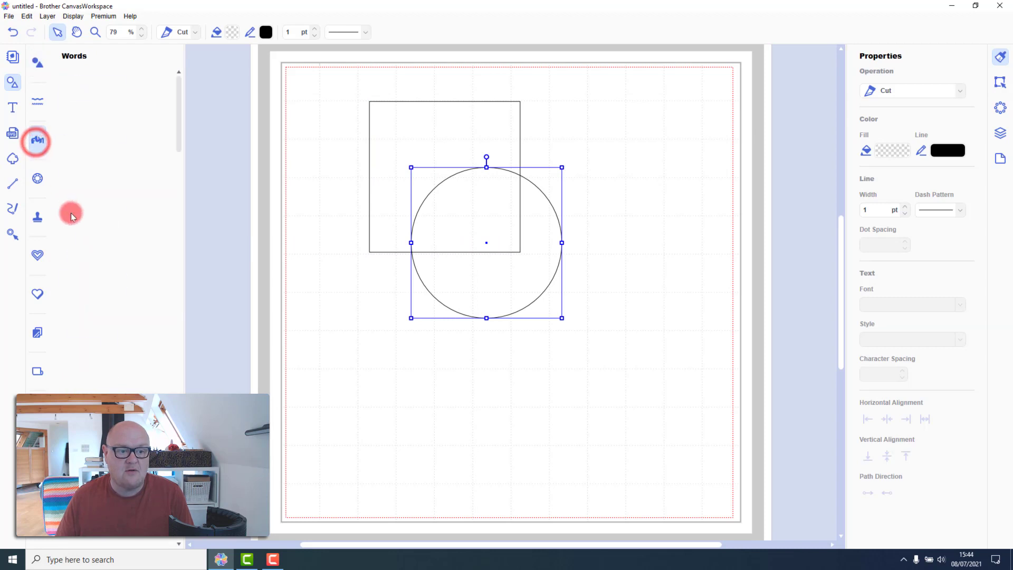
drag(179, 138, 184, 277)
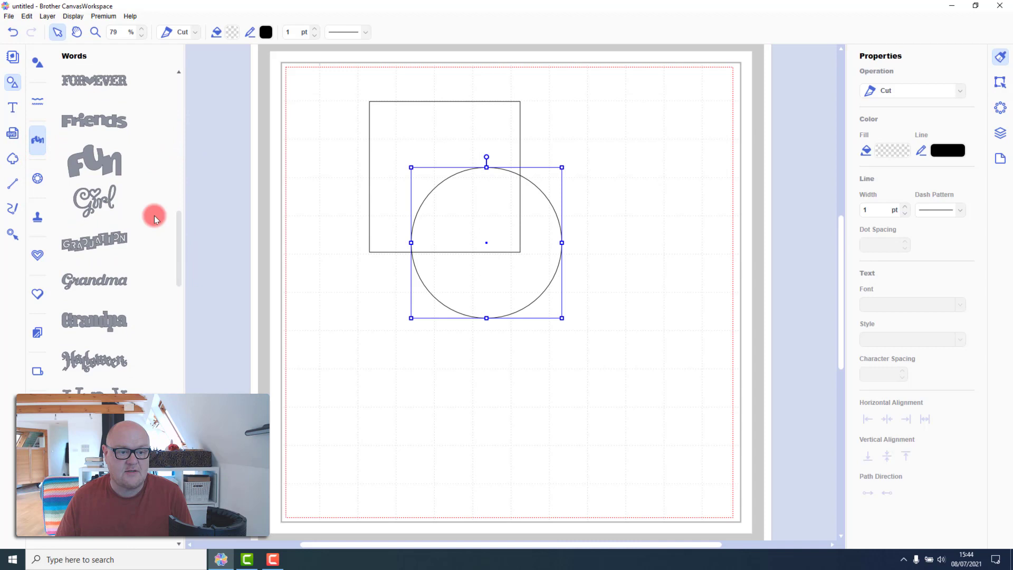
drag(98, 155, 516, 255)
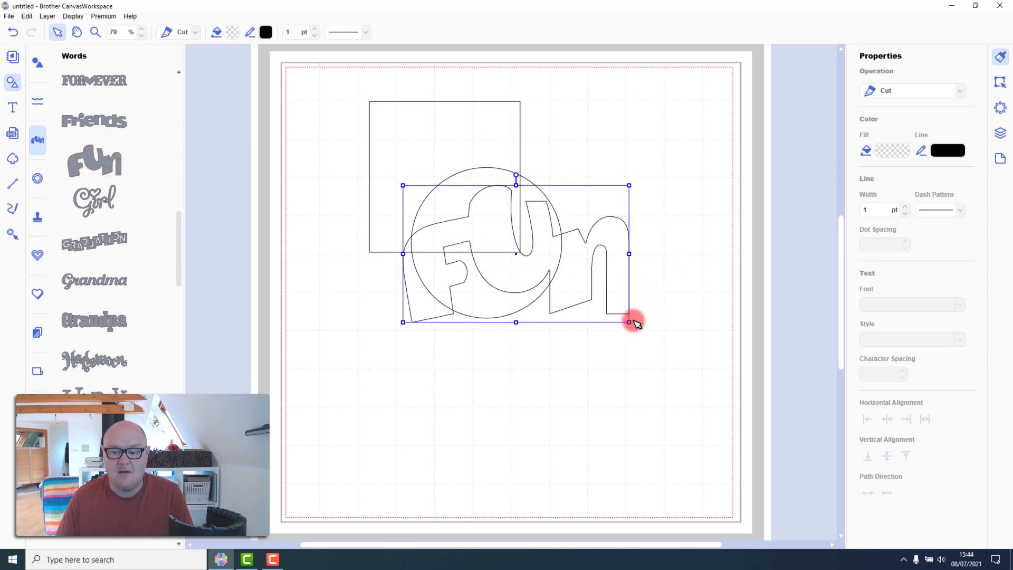
drag(629, 322, 506, 226)
drag(547, 265, 566, 309)
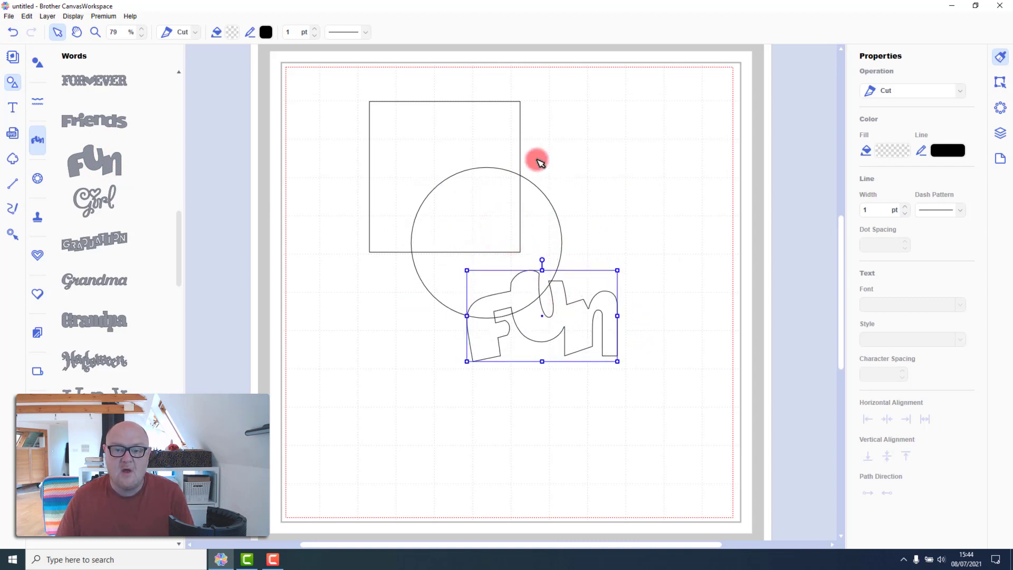
Fill the square pink and the circle purple.
click(490, 127)
click(232, 32)
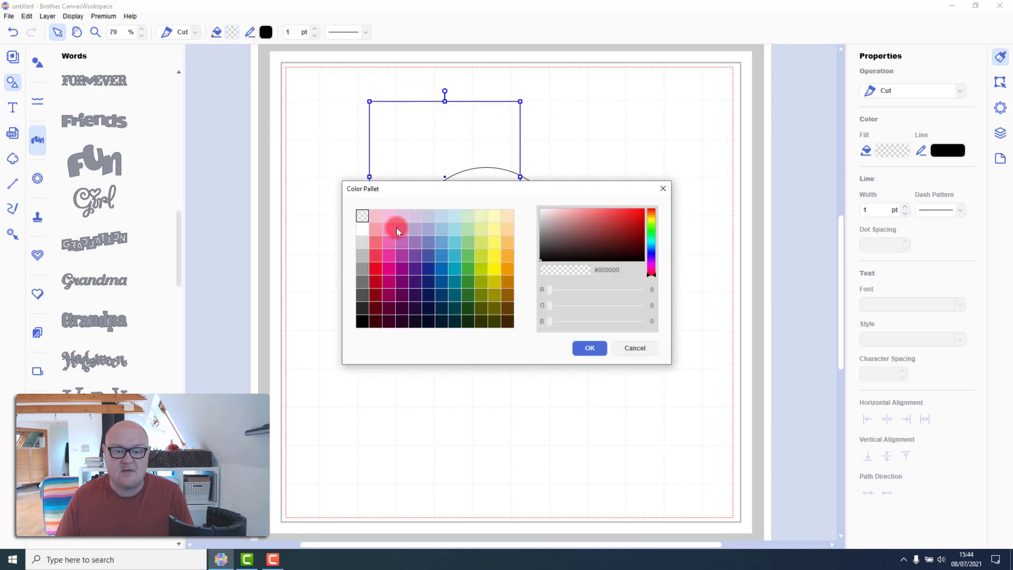
click(379, 242)
click(604, 348)
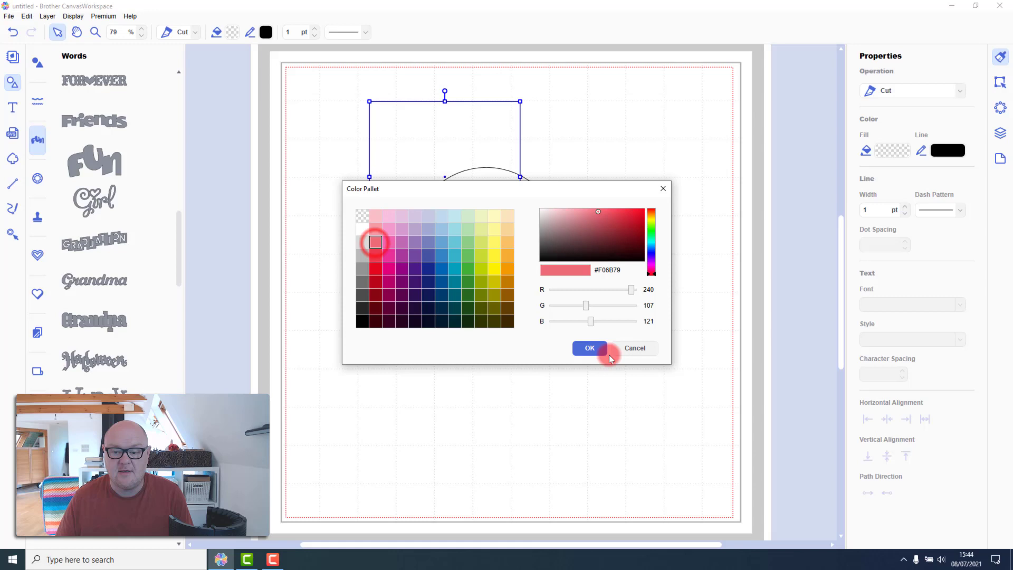
click(534, 213)
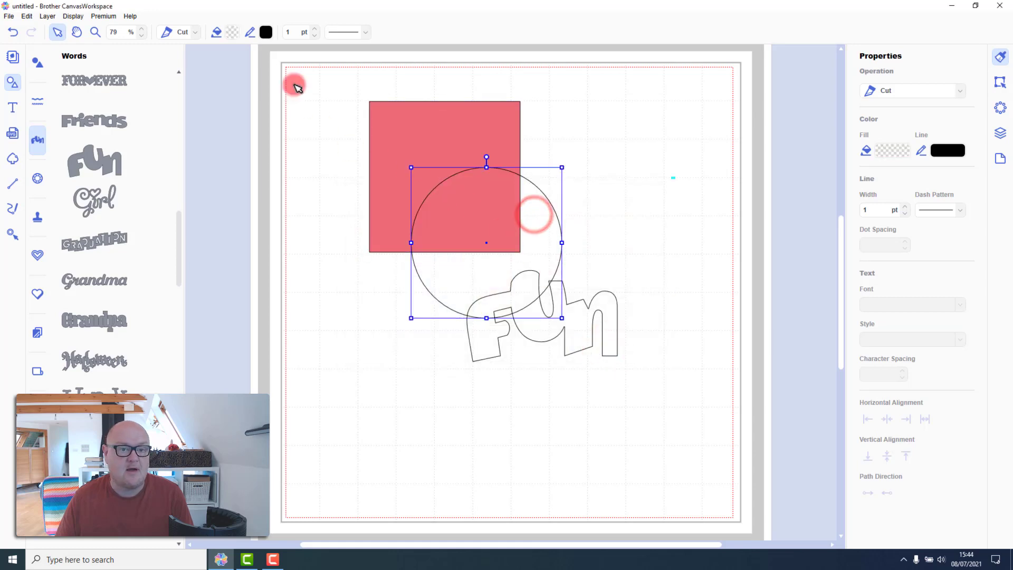
click(233, 33)
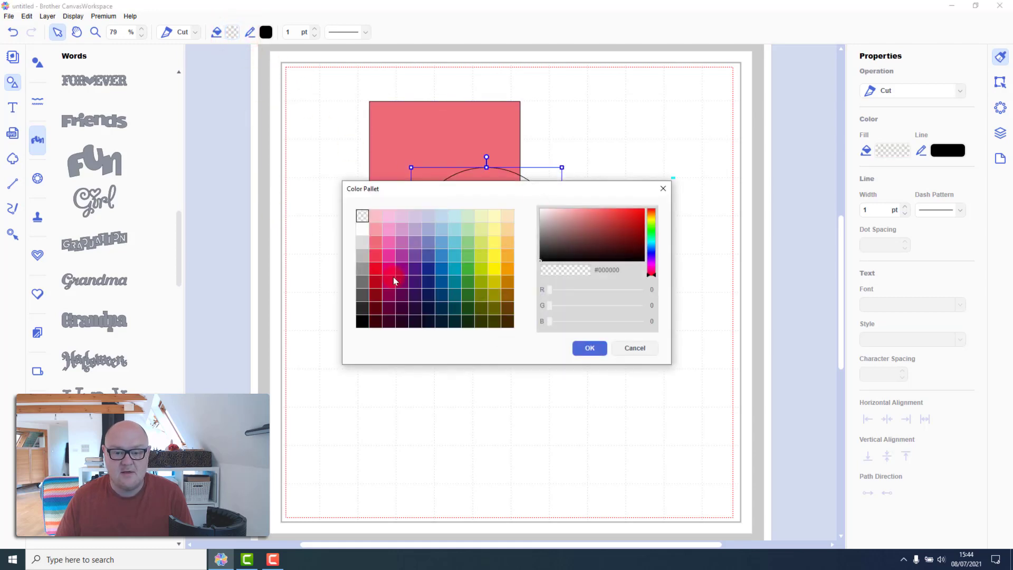
click(402, 243)
click(587, 348)
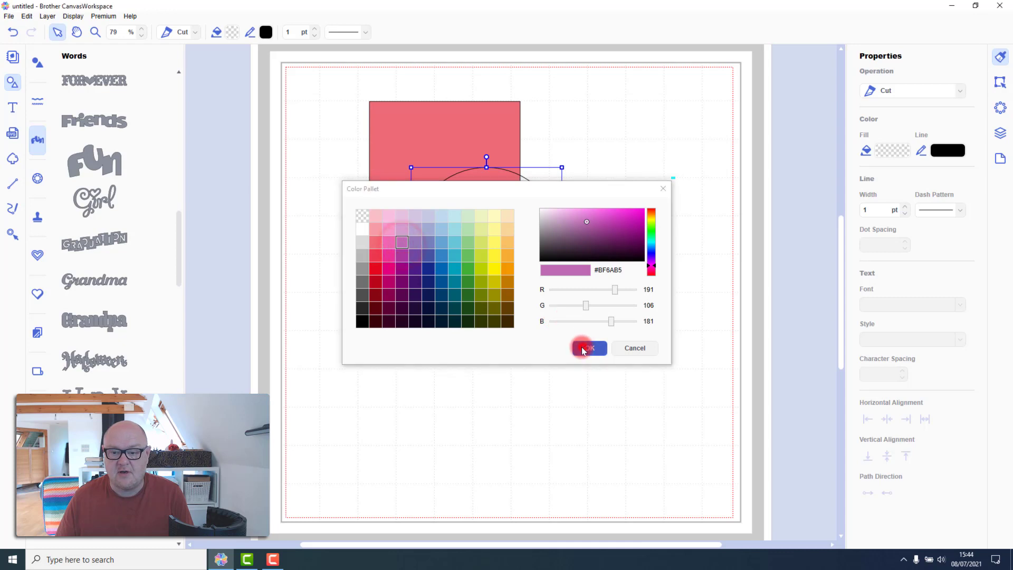
Fill the Fun word teal.
click(597, 310)
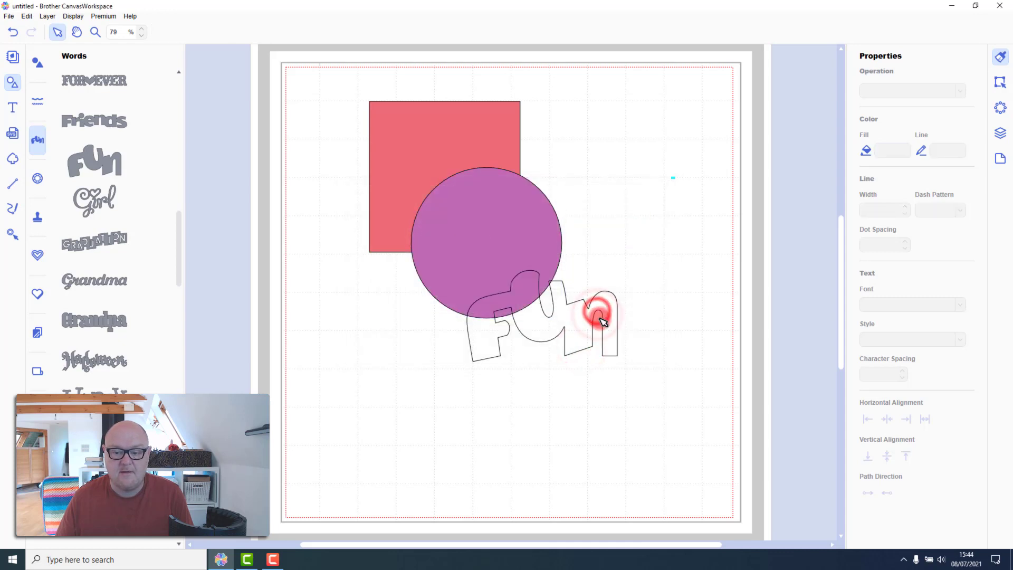
click(601, 307)
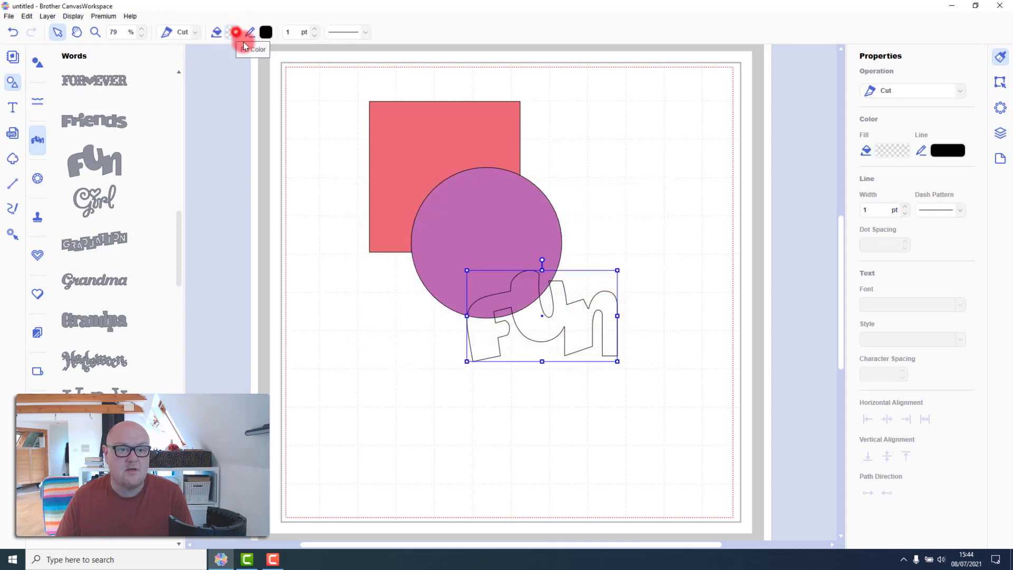
click(233, 32)
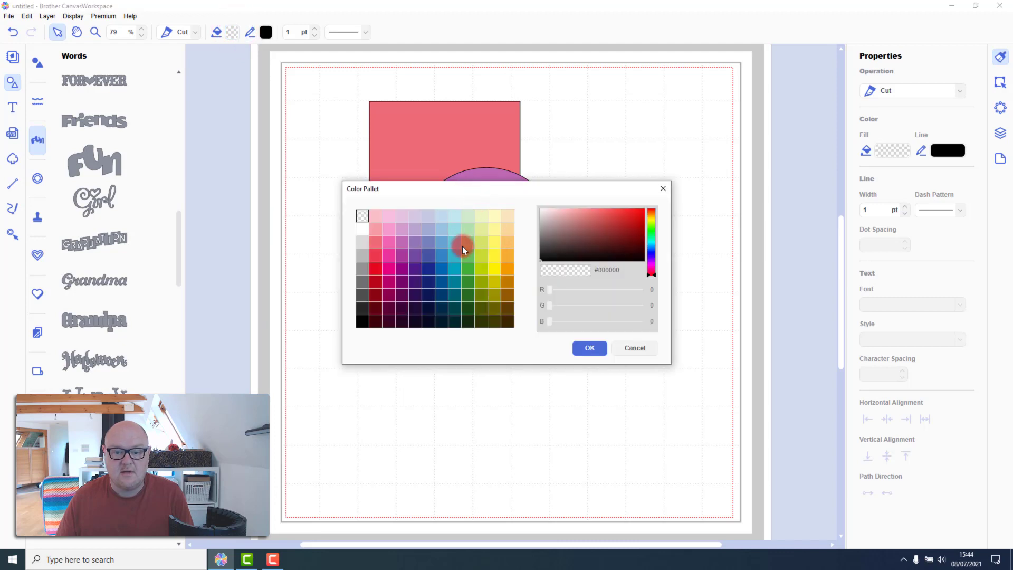
click(462, 246)
click(590, 348)
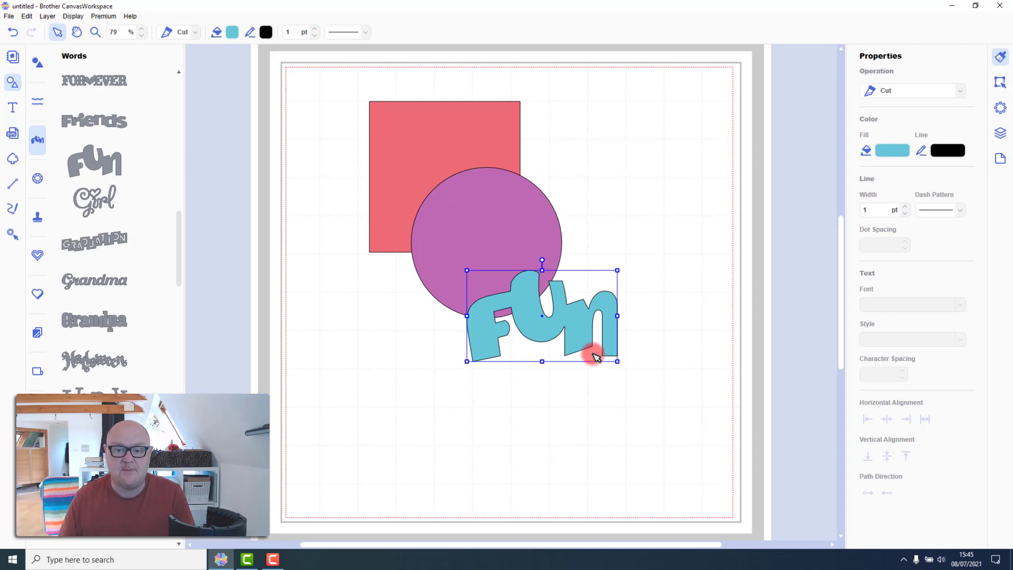
Align the square, circle and Fun word to each other's horizontal and vertical centres.
drag(342, 86, 569, 361)
click(1000, 84)
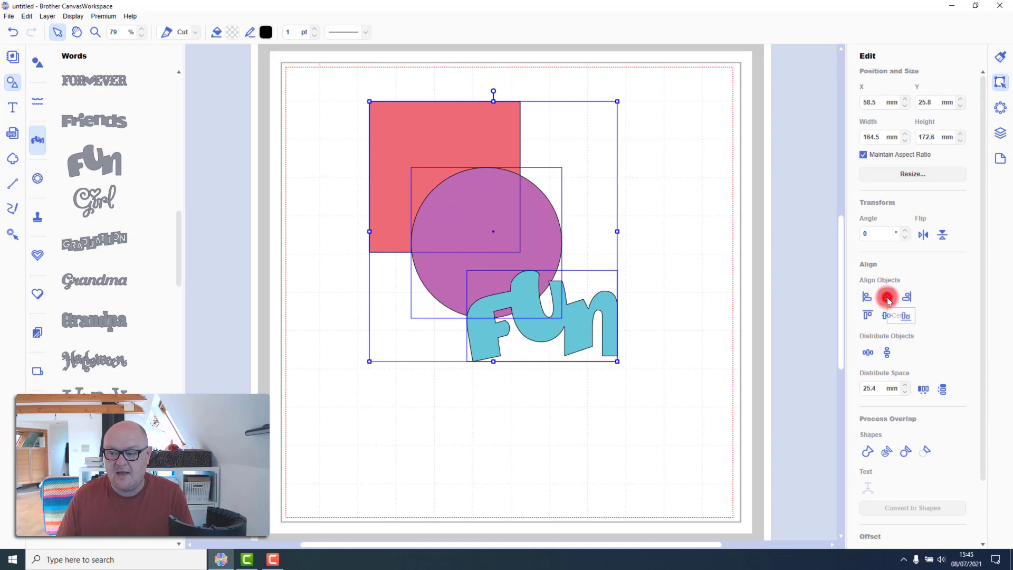
click(888, 299)
click(887, 315)
click(630, 289)
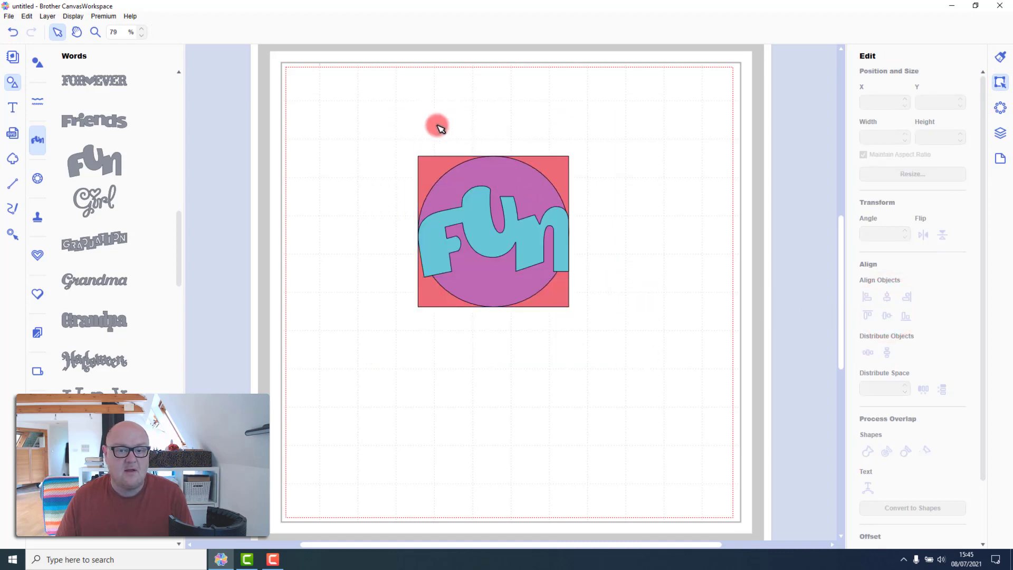
Zoom to the three aligned objects and select the circle on its own.
drag(429, 123, 547, 230)
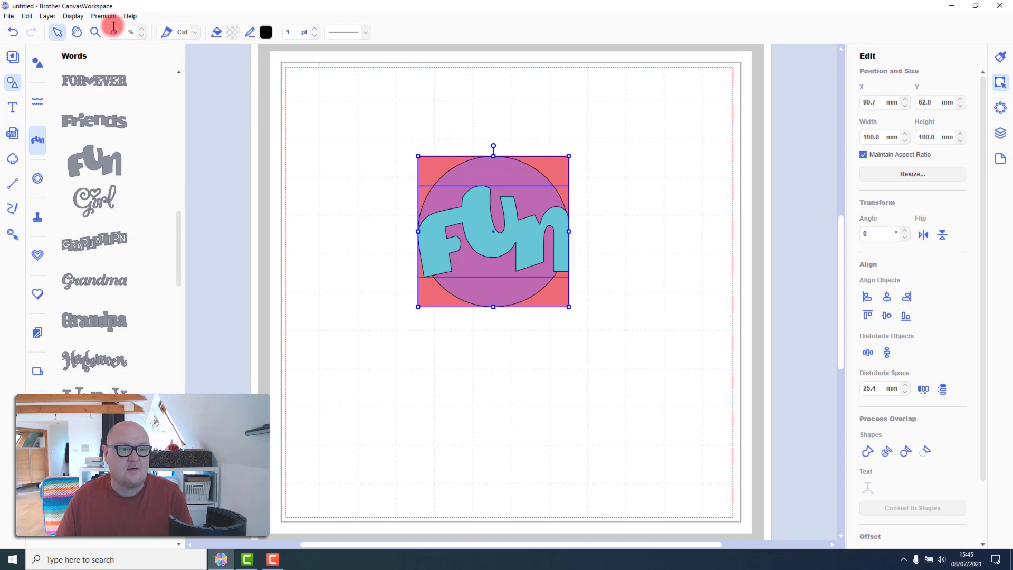
click(73, 17)
click(95, 62)
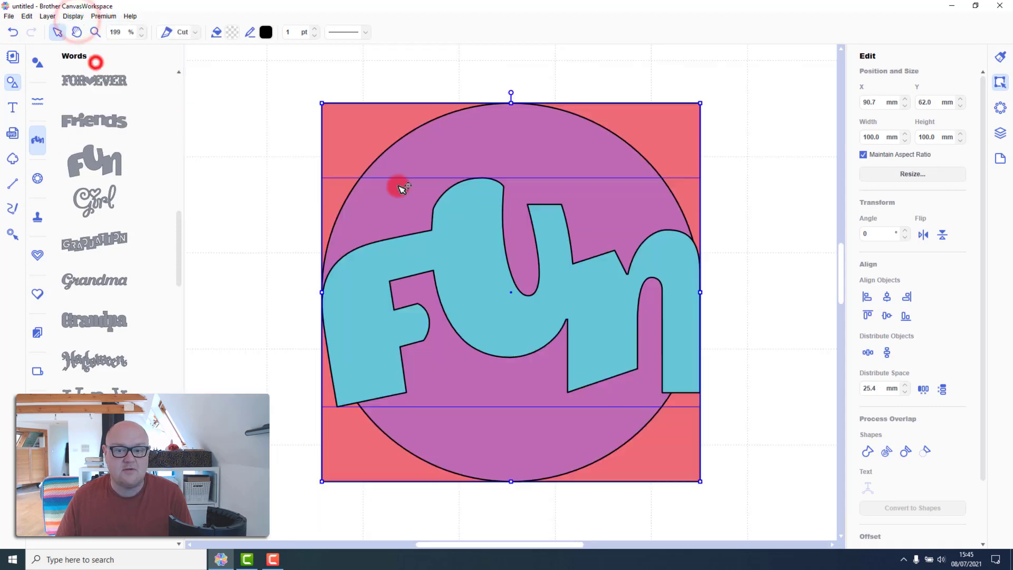
click(728, 163)
click(531, 138)
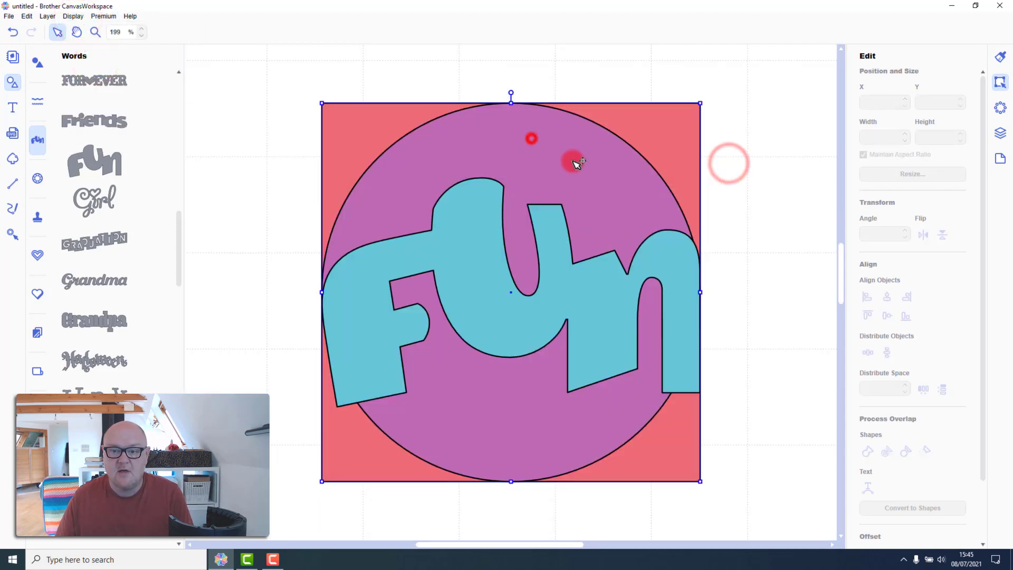
Show the Layers panel and shrink the circle to fit inside the square.
click(1000, 133)
drag(911, 97, 629, 206)
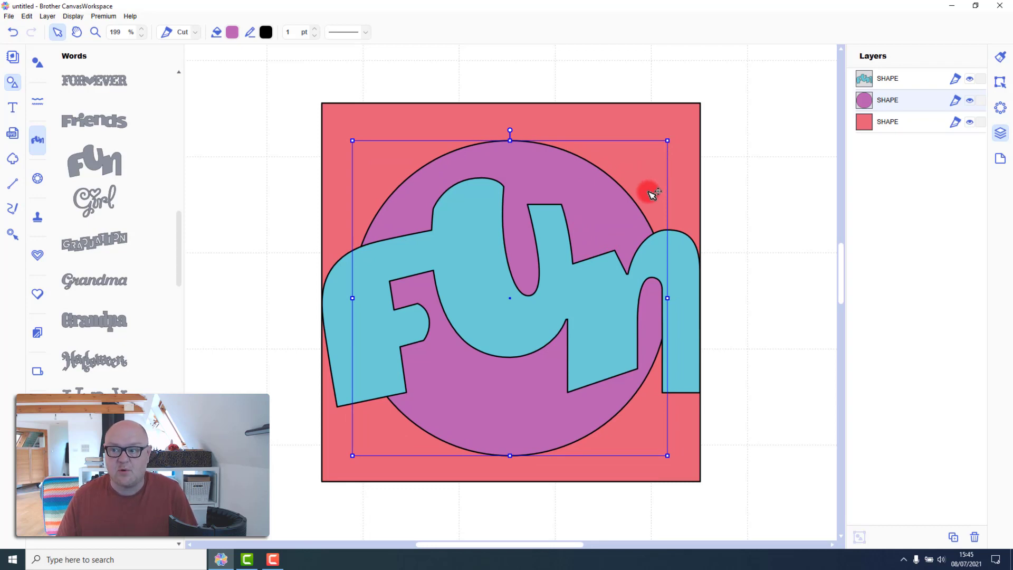
Scale the Fun word down proportionally until it fits inside the purple circle.
click(680, 259)
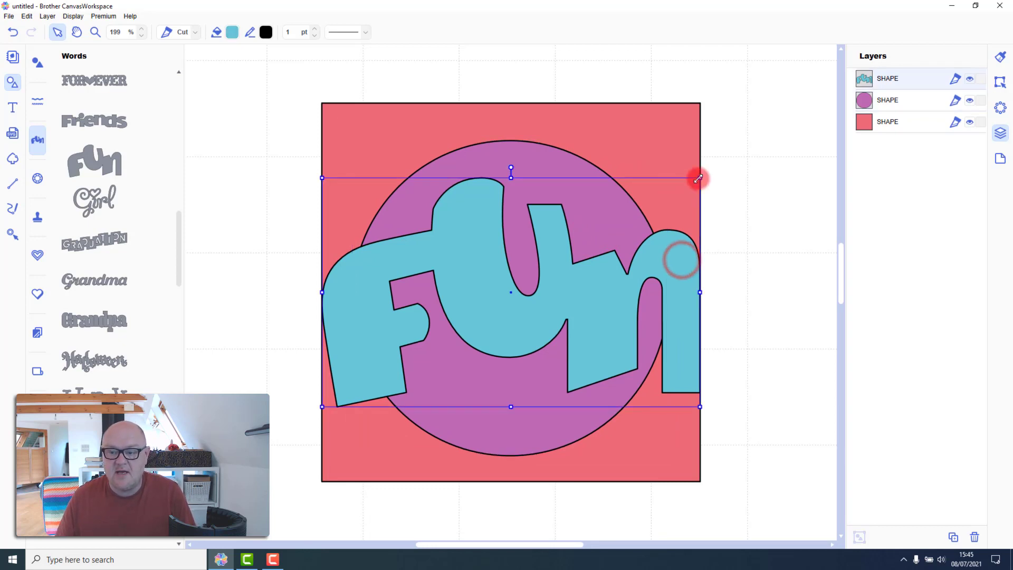
drag(692, 193, 671, 236)
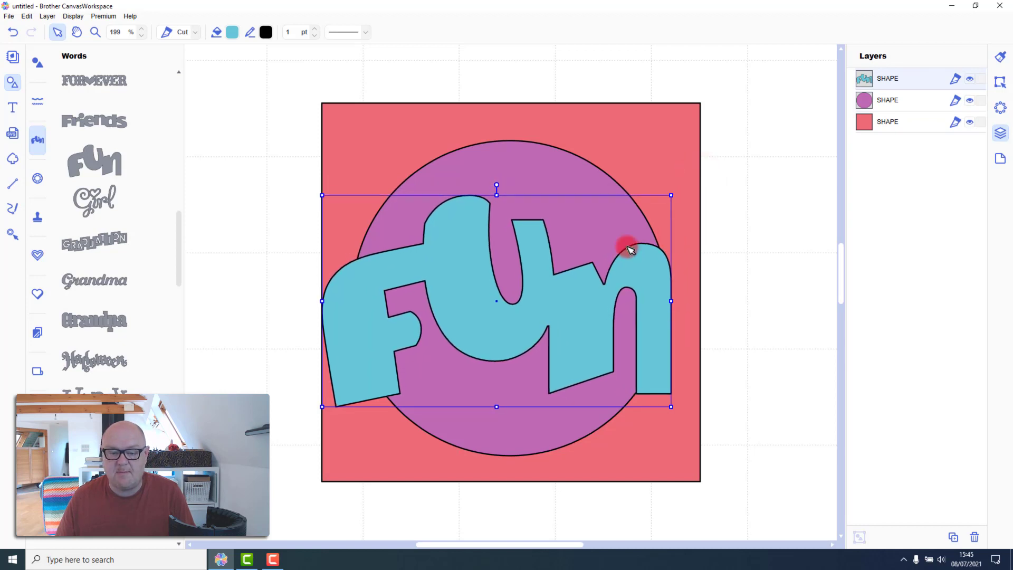
drag(322, 408, 350, 379)
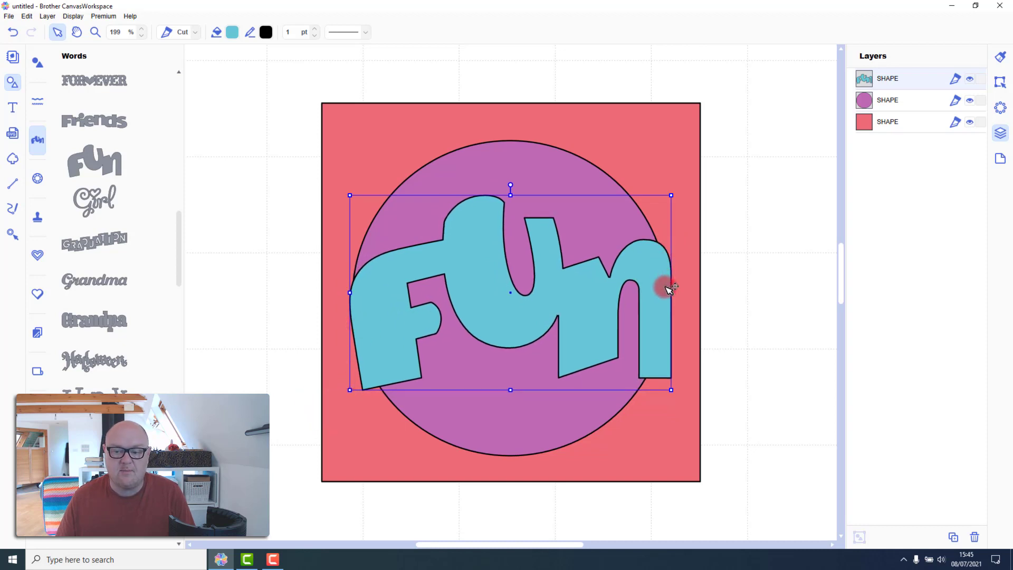
drag(668, 195, 670, 208)
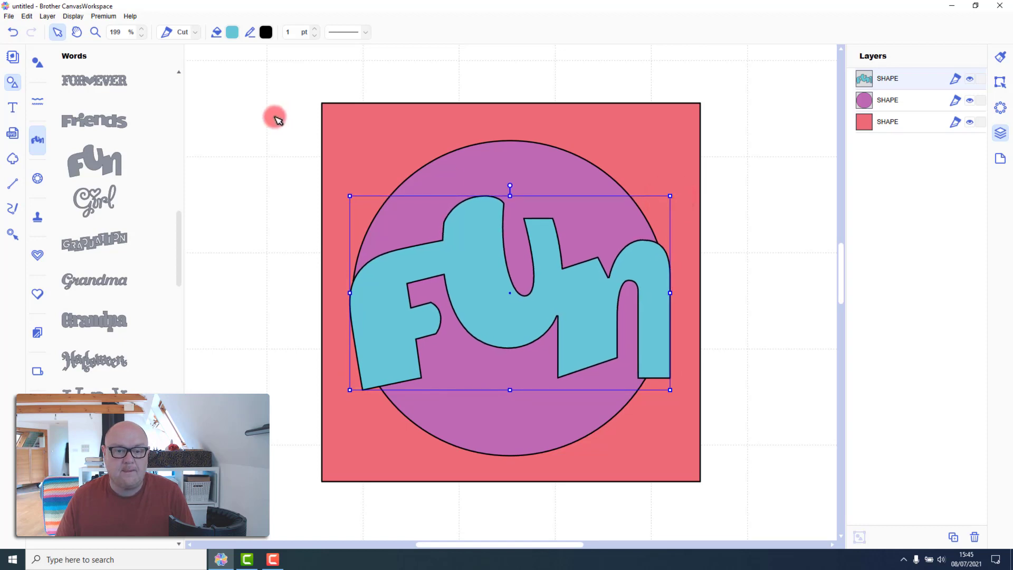
Centre the circle and Fun word on the square, then weld all three into one shape.
drag(273, 116, 538, 355)
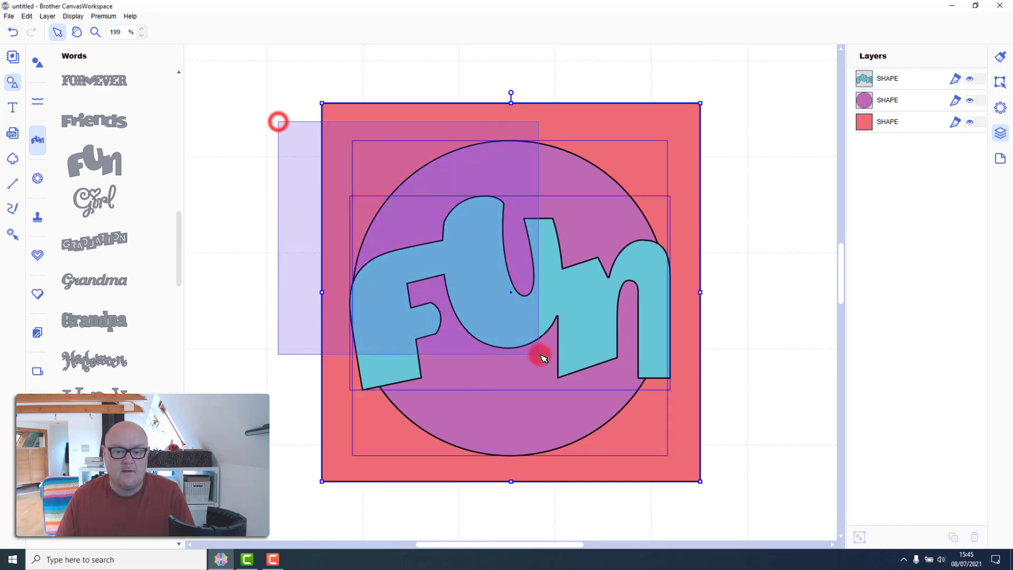
click(999, 87)
click(892, 301)
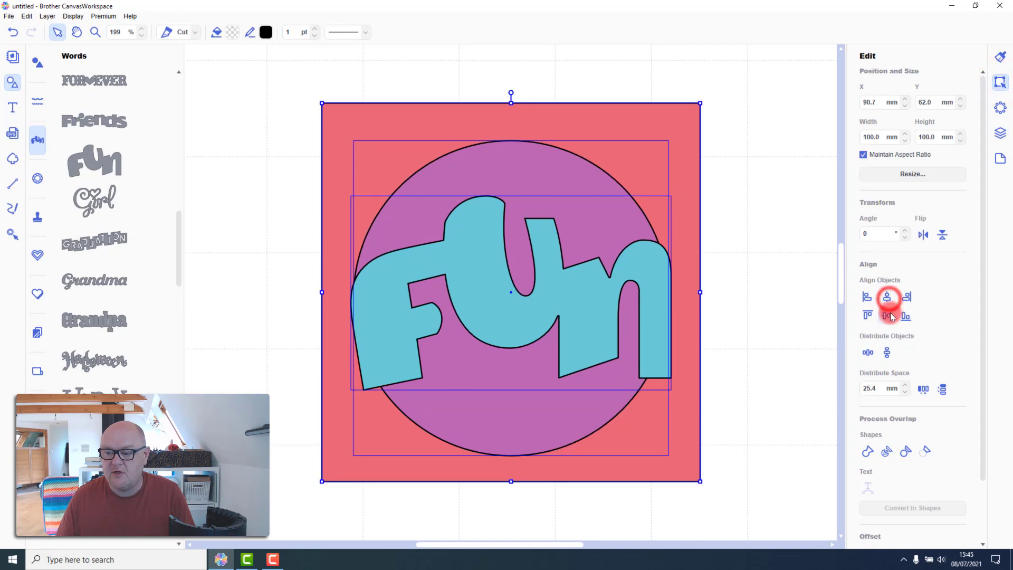
click(887, 315)
click(757, 258)
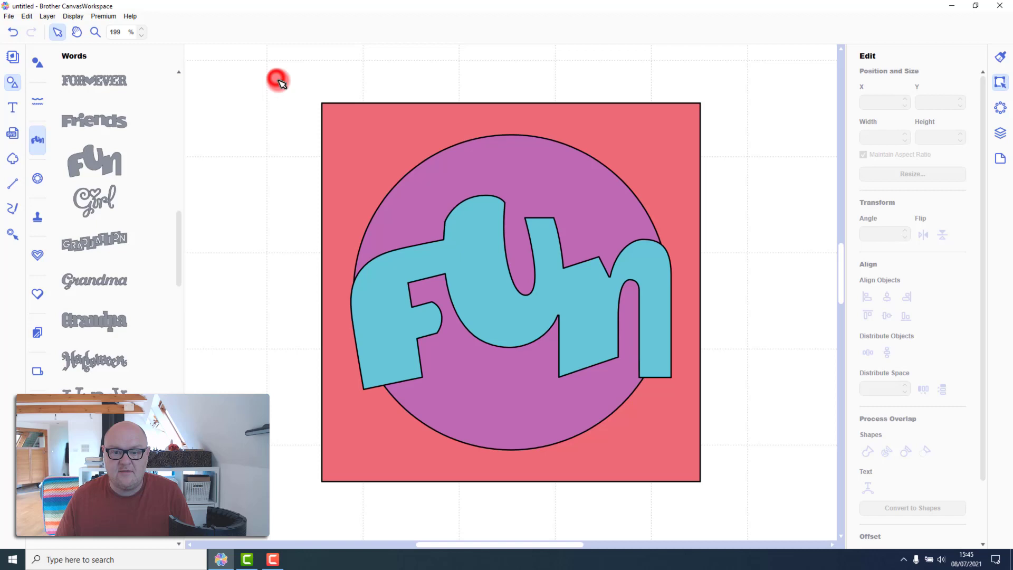
drag(278, 80, 480, 275)
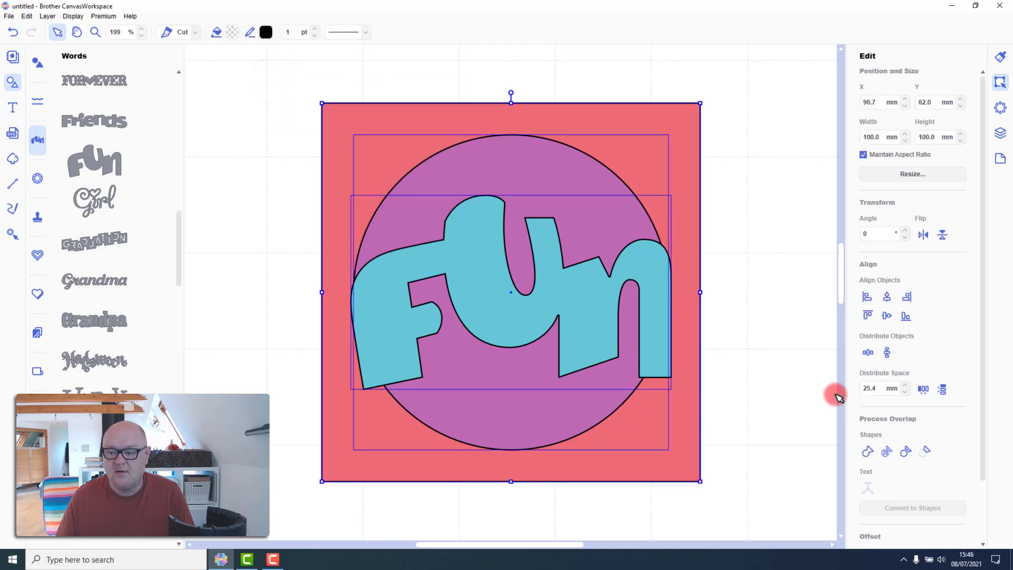
click(872, 453)
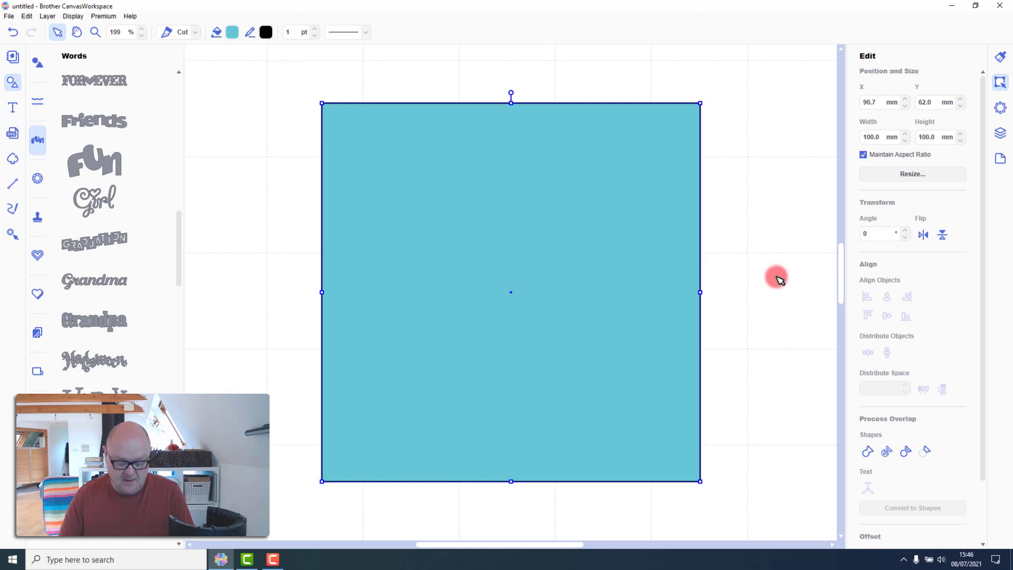
Undo the weld and shift the circle and Fun word right, off the square's centre.
key(ctrl+z)
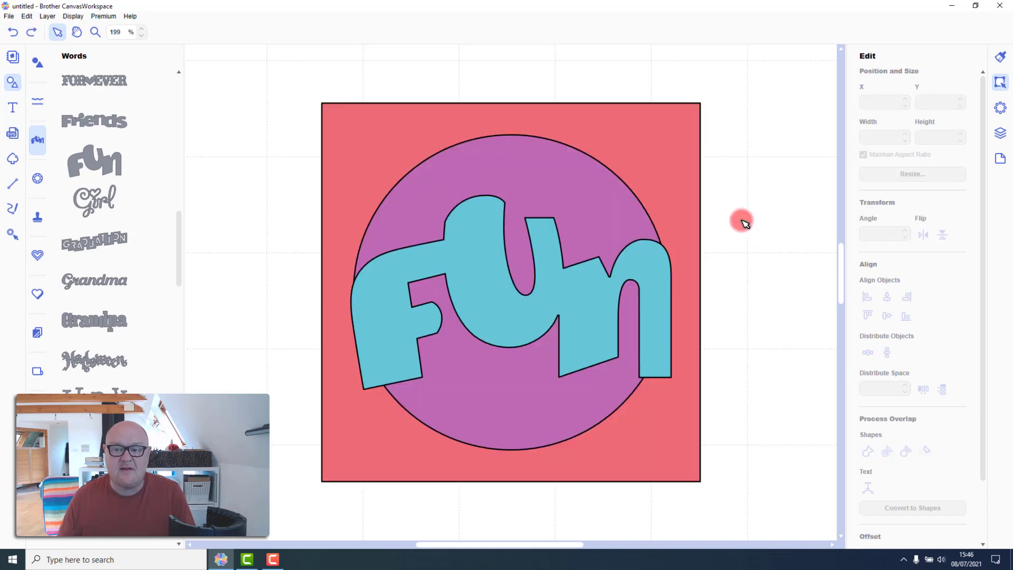
click(1001, 134)
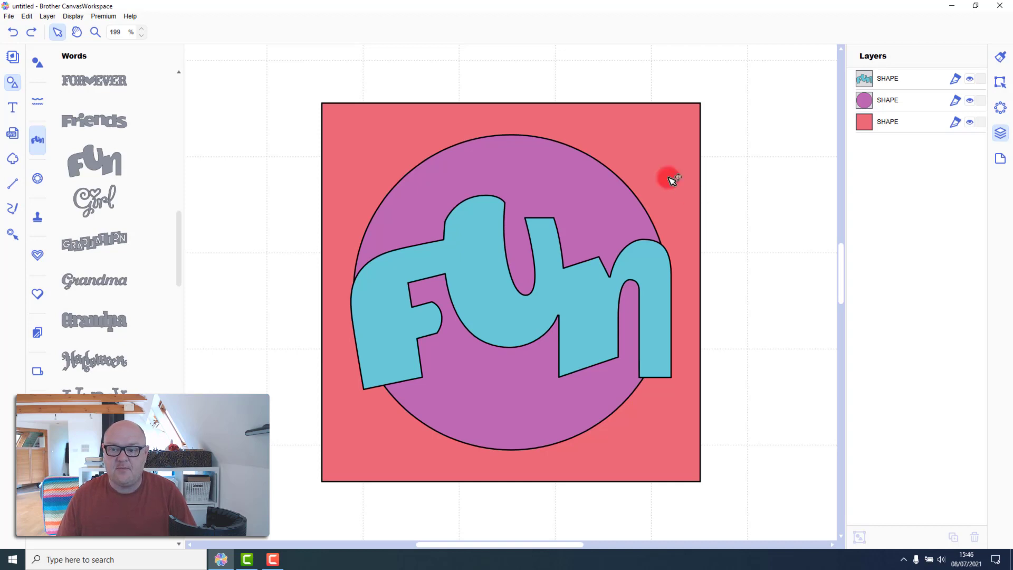
drag(767, 337, 691, 195)
shift+click(593, 117)
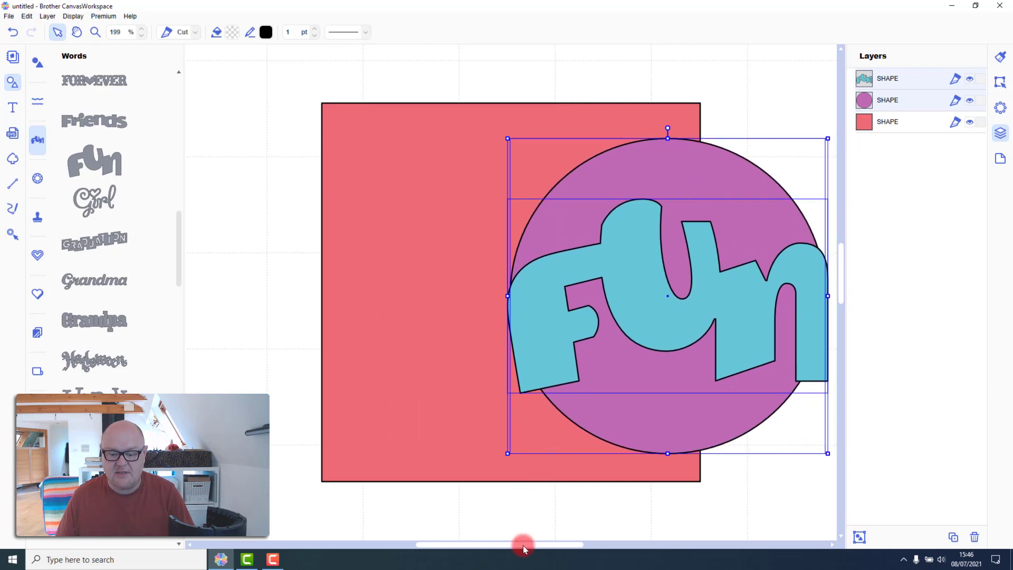
drag(524, 546, 549, 544)
Weld the offset shapes together, then undo the weld.
drag(453, 66, 581, 280)
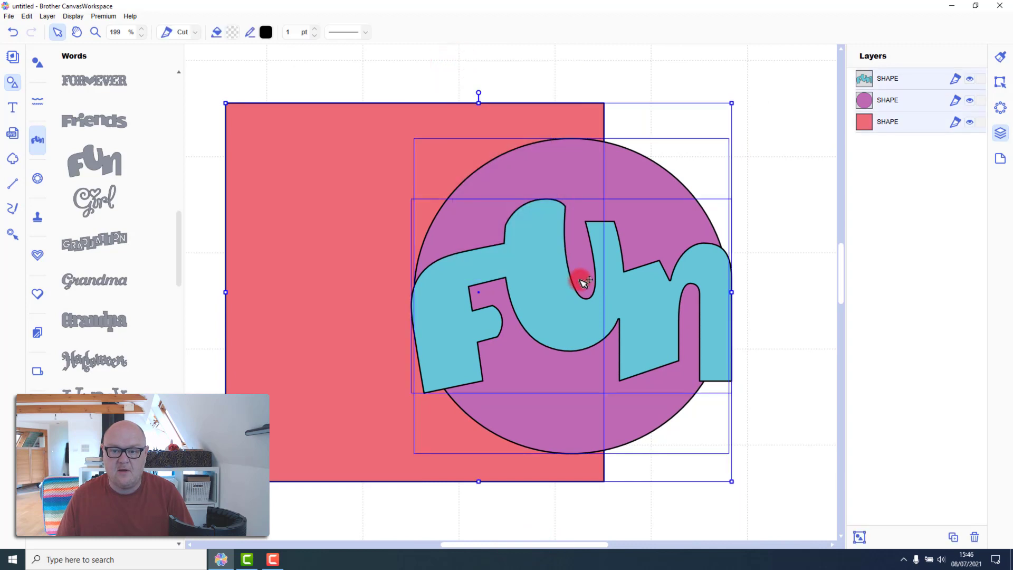
click(1001, 85)
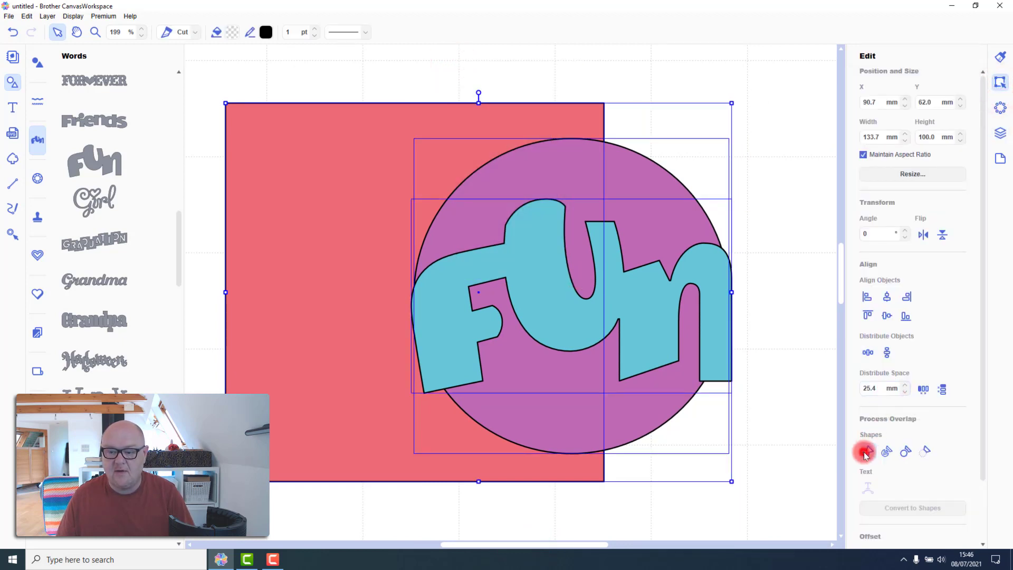
click(866, 452)
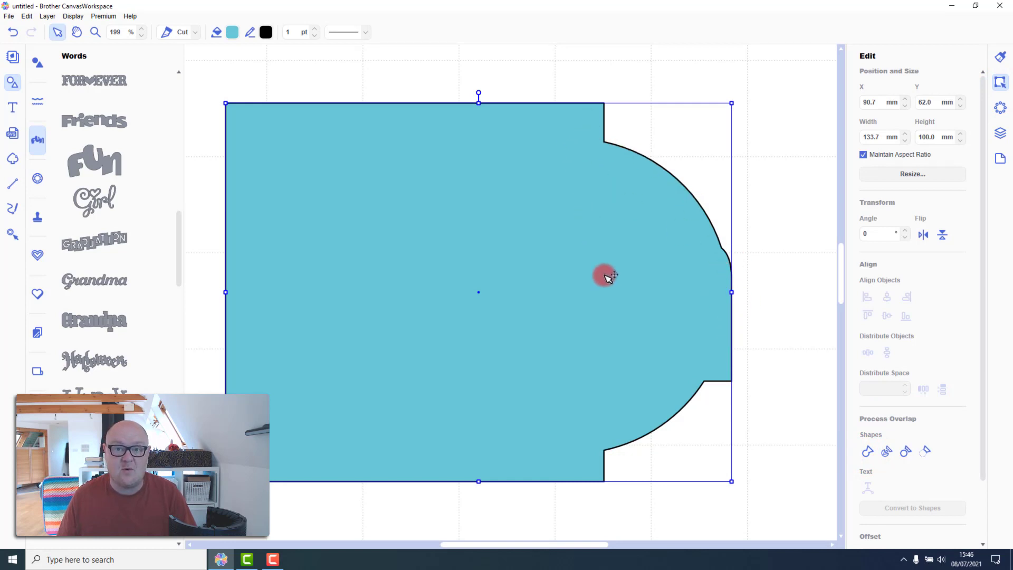
key(ctrl+z)
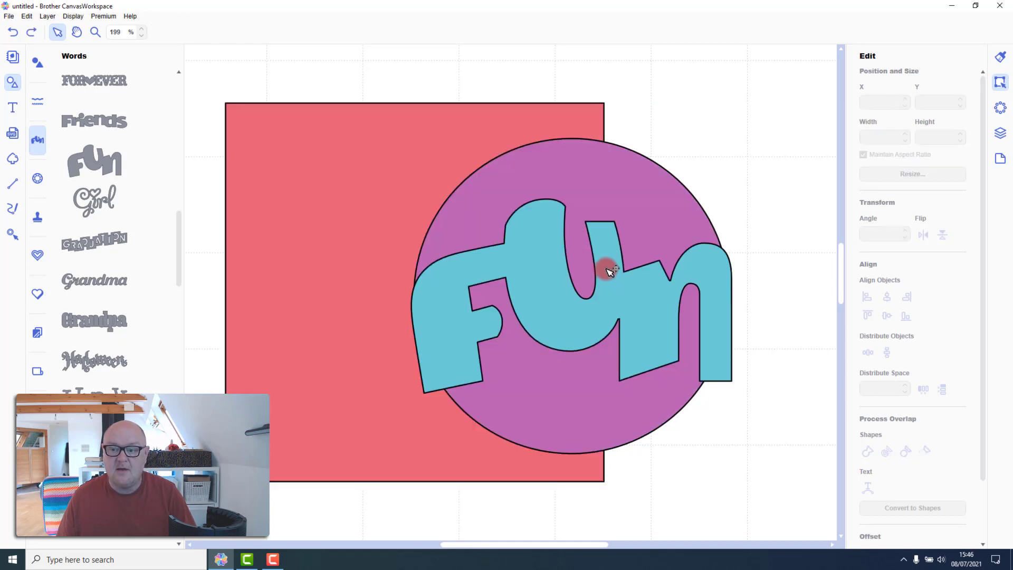
Undo the move to recentre the circle and Fun word, then select all three shapes.
key(ctrl+z)
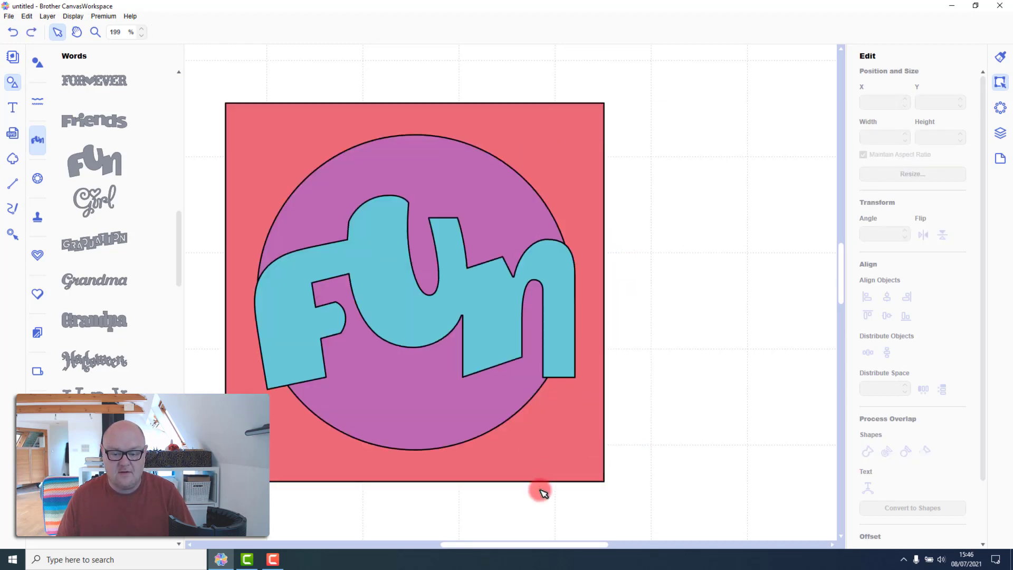
drag(542, 545, 522, 545)
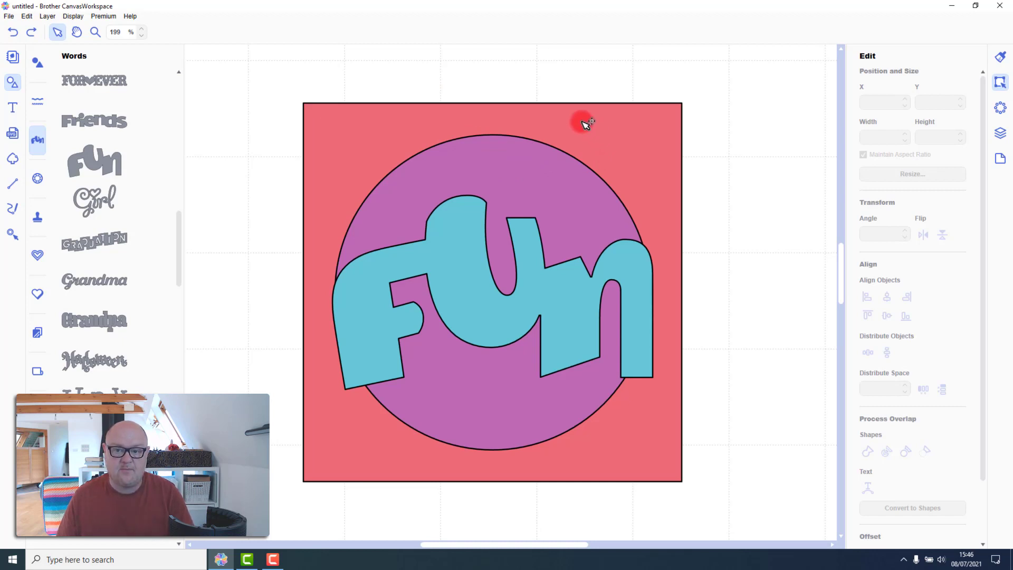
drag(422, 55, 519, 155)
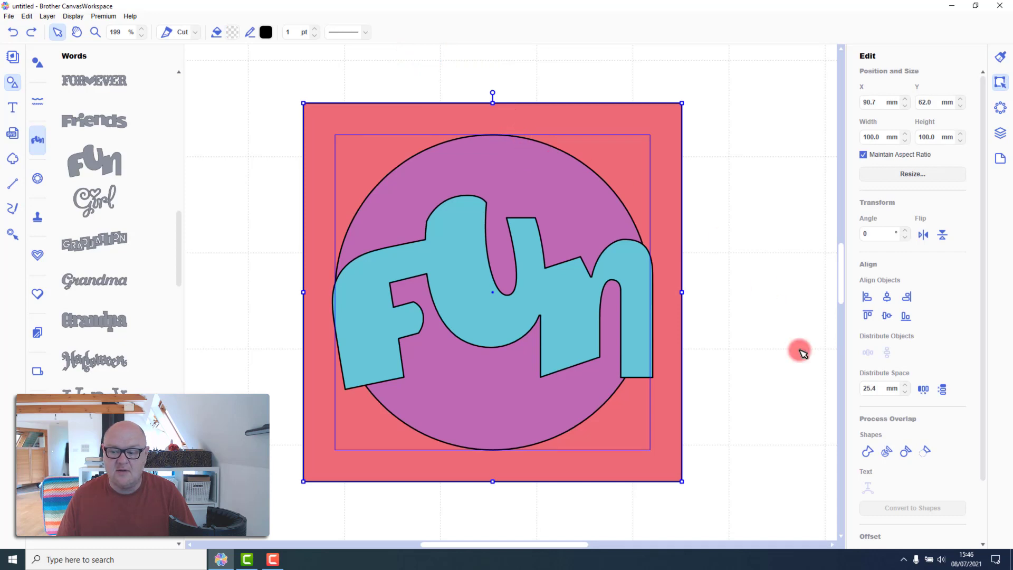
Subtract the circle from the square, then weld the Fun word into the hole.
click(927, 452)
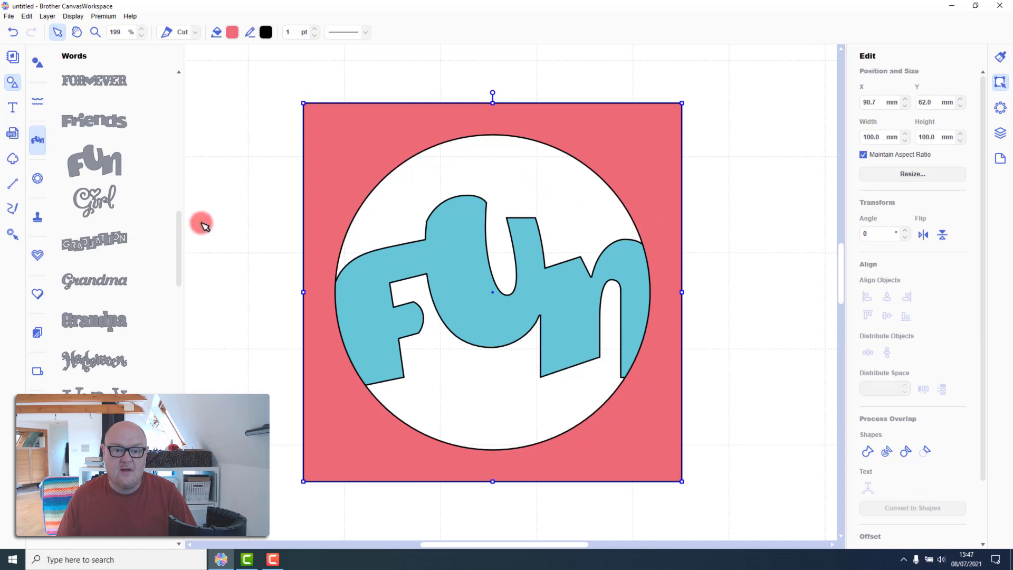
drag(235, 223, 377, 324)
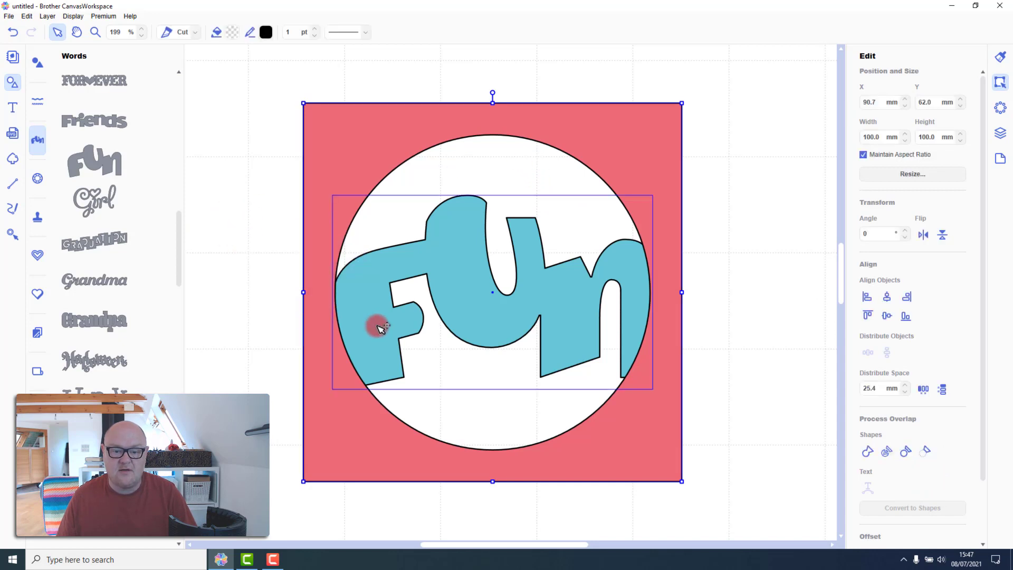
click(867, 452)
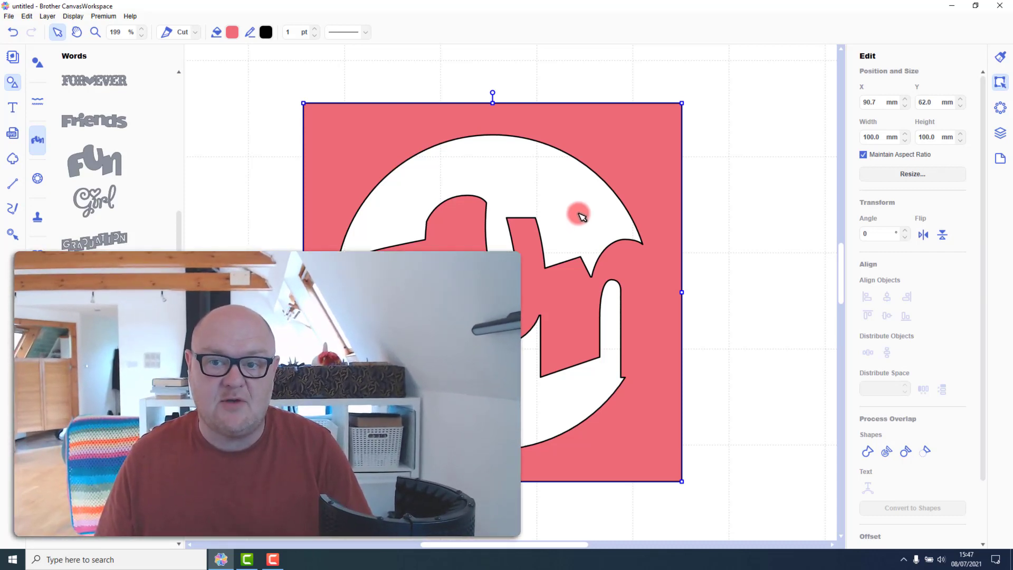
Show the layers list to confirm the square with the Fun cut-out is one SHAPE layer, then deselect it.
click(1001, 133)
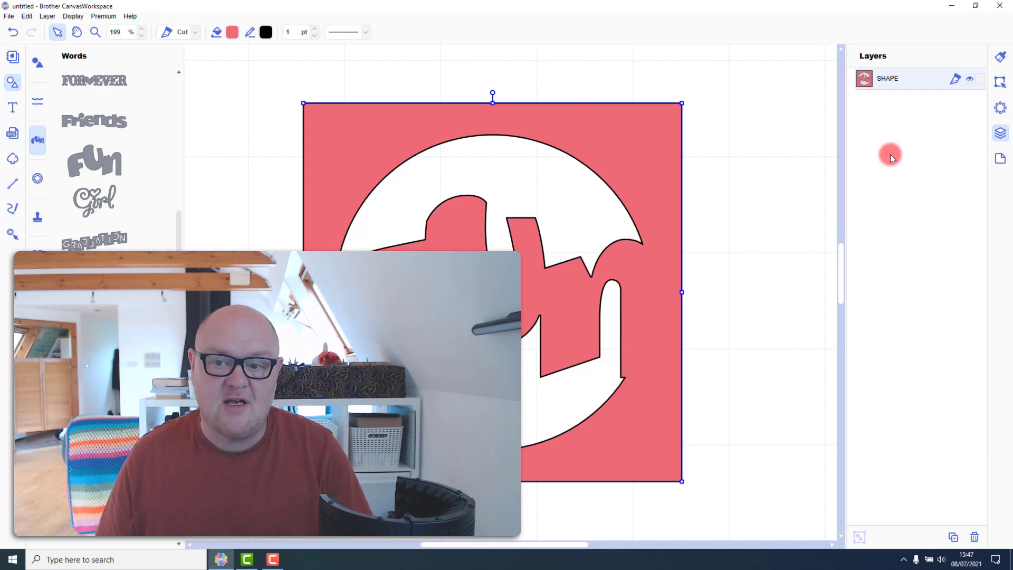
click(742, 165)
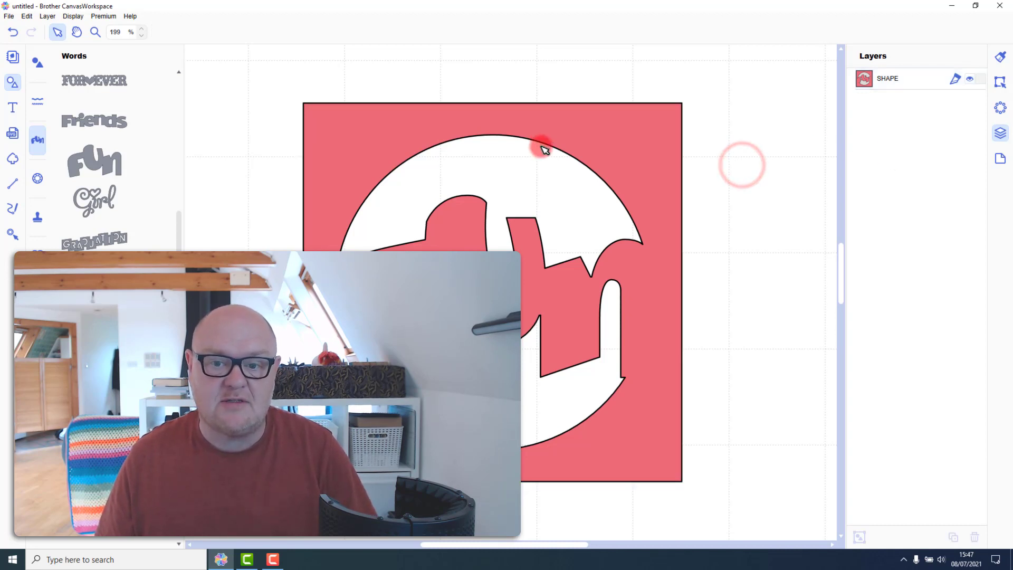